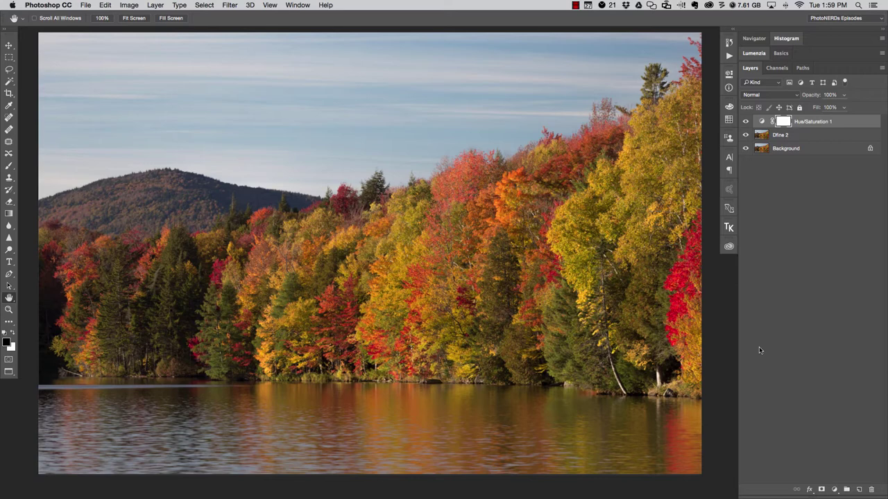
# - Delete the Hue/Saturation 1 adjustment layer, leaving Dfine 2 above Background
pyautogui.press('Delete')
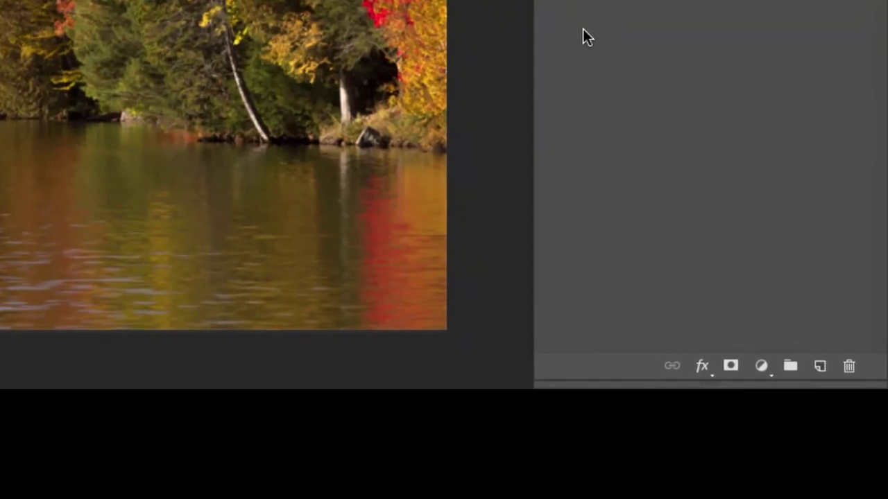
# - Add a fresh Hue/Saturation adjustment layer above Dfine 2, left at its default settings
pyautogui.click(763, 366)
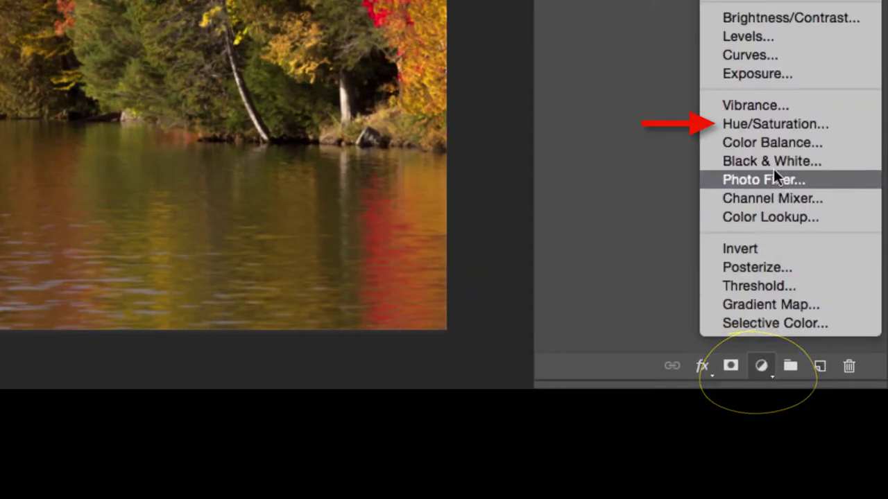
pyautogui.click(776, 125)
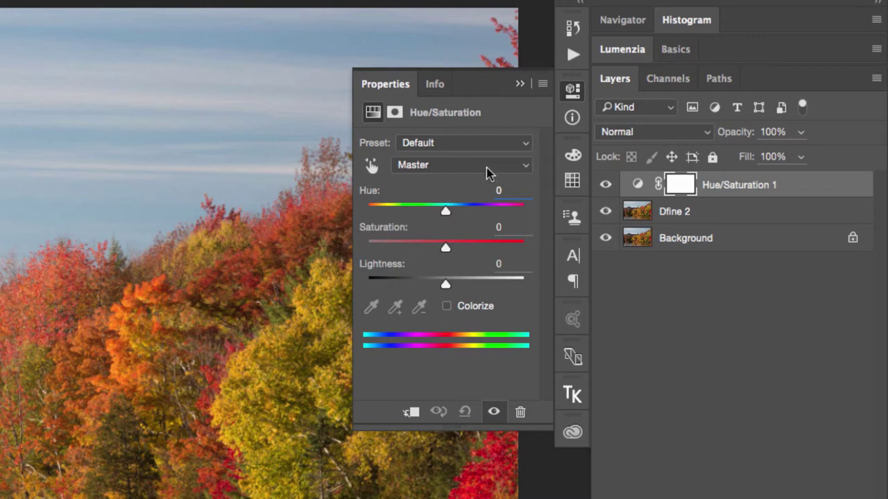
# - Switch the Hue/Saturation channel from Master to Yellows and raise Saturation to +84
pyautogui.click(525, 168)
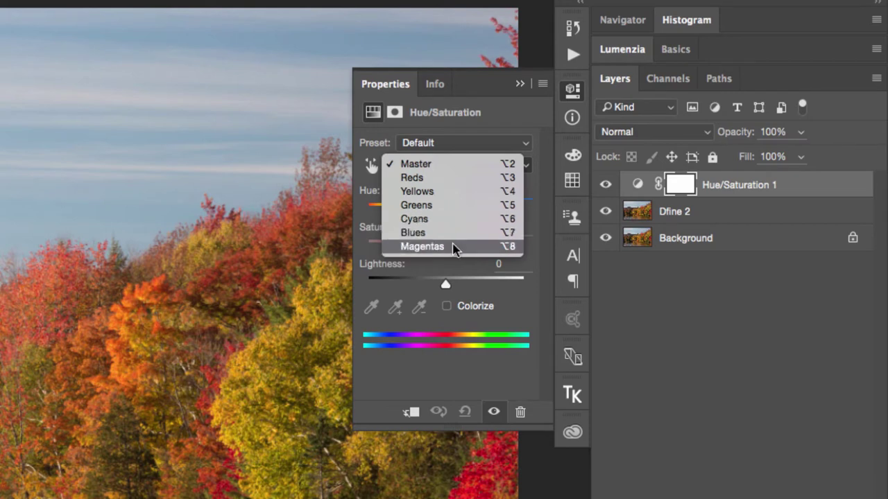
pyautogui.click(417, 191)
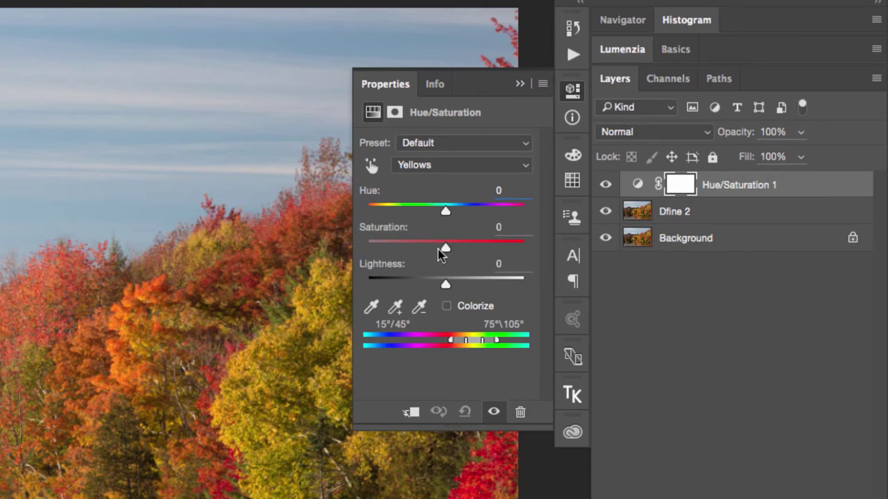
pyautogui.moveTo(444, 251); pyautogui.dragTo(512, 249)
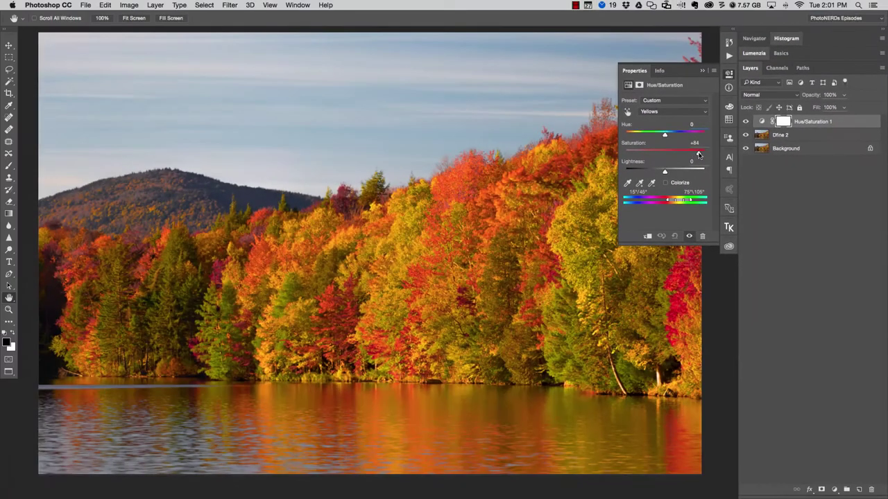
# - Push the Yellows saturation all the way to +100
pyautogui.moveTo(698, 154)
pyautogui.mouseDown()
pyautogui.moveTo(706, 153)
pyautogui.moveTo(663, 160)
pyautogui.moveTo(706, 156)
pyautogui.mouseUp()
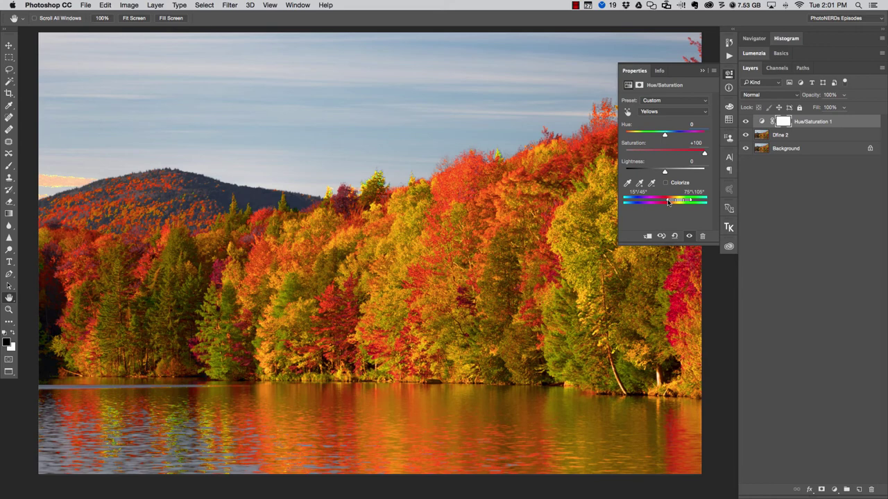
# - Drag the Yellows range handles to move the range away from the reds toward pure yellow
pyautogui.moveTo(662, 201)
pyautogui.mouseDown()
pyautogui.moveTo(650, 202)
pyautogui.moveTo(699, 203)
pyautogui.moveTo(683, 202)
pyautogui.mouseUp()
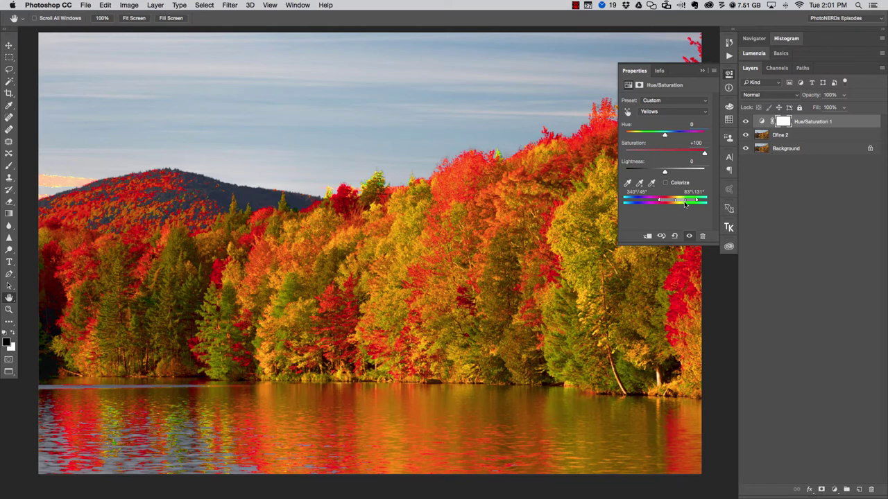
pyautogui.moveTo(659, 201); pyautogui.dragTo(670, 201)
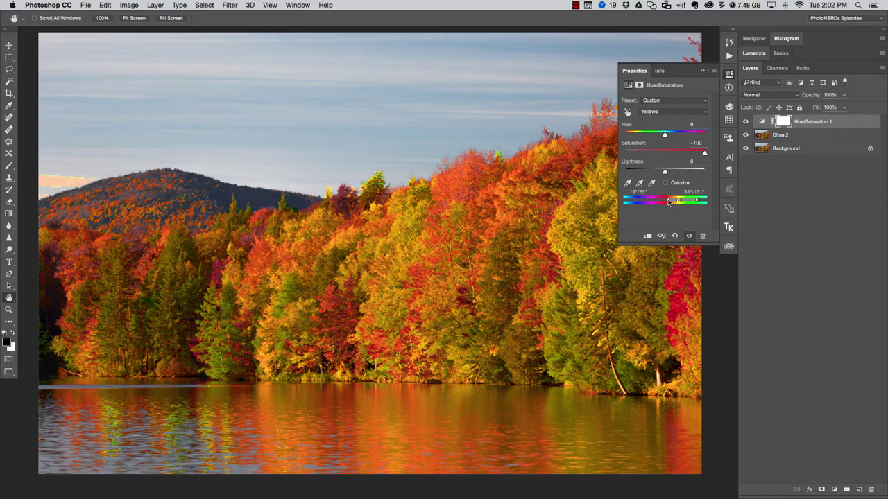
pyautogui.moveTo(671, 201); pyautogui.dragTo(674, 201)
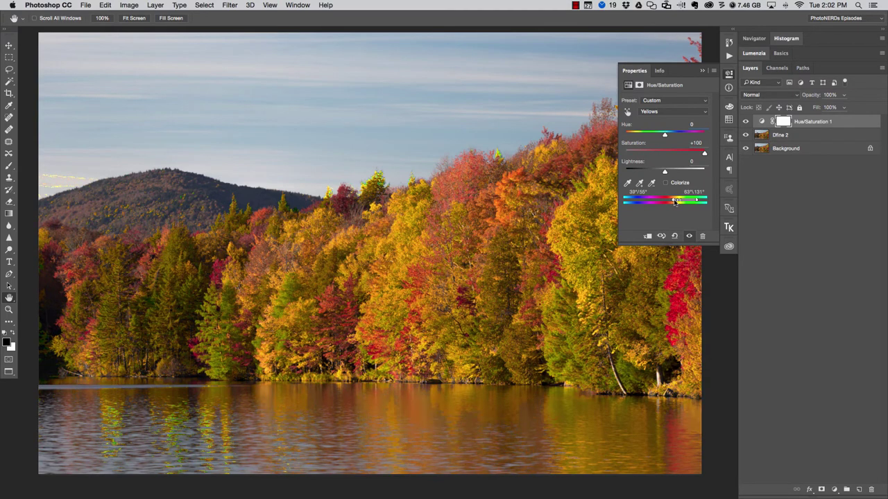
pyautogui.moveTo(674, 201)
pyautogui.mouseDown()
pyautogui.moveTo(698, 203)
pyautogui.moveTo(685, 204)
pyautogui.mouseUp()
pyautogui.moveTo(682, 202); pyautogui.dragTo(679, 200)
# - Compare the photo with and without the layer, then trim the Yellows range to about 37°/45°–47°/55°
pyautogui.click(689, 237)
pyautogui.click(689, 238)
pyautogui.click(690, 237)
pyautogui.click(689, 237)
pyautogui.click(690, 237)
pyautogui.click(689, 237)
pyautogui.click(690, 237)
pyautogui.click(689, 237)
pyautogui.moveTo(682, 201); pyautogui.dragTo(674, 201)
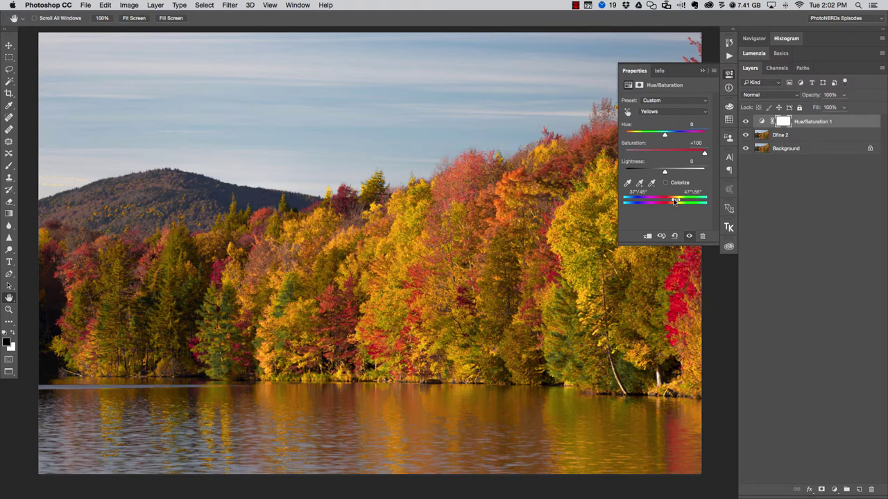
# - Preview the photo without the adjustment, then ease Yellows saturation back from +100 to +23
pyautogui.click(689, 237)
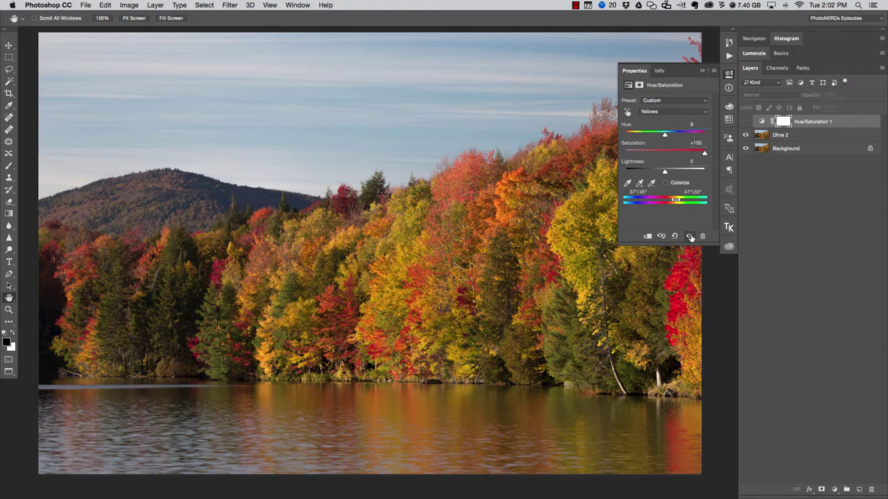
pyautogui.click(689, 236)
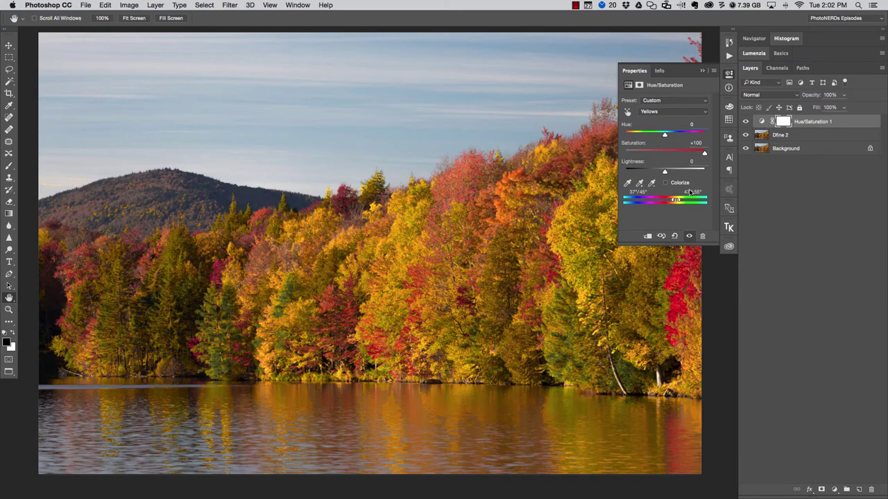
pyautogui.moveTo(703, 155); pyautogui.dragTo(674, 159)
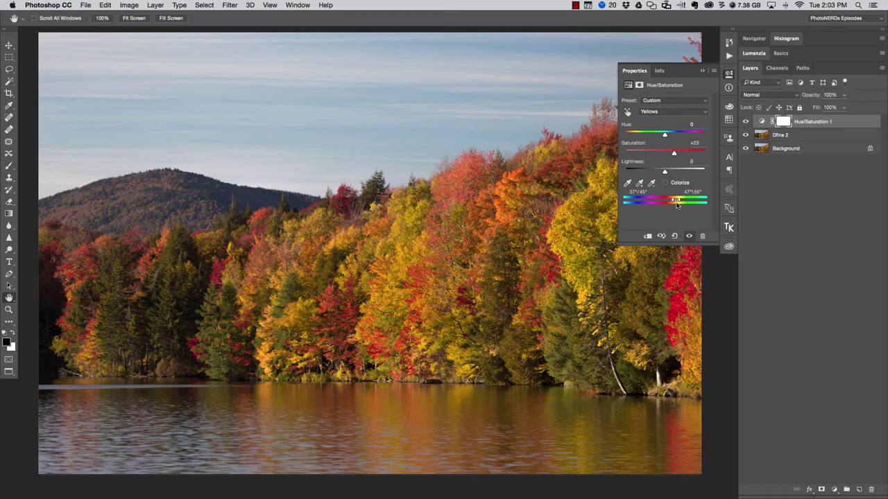
# - Add a second Hue/Saturation adjustment layer and target it at the Reds
pyautogui.click(835, 490)
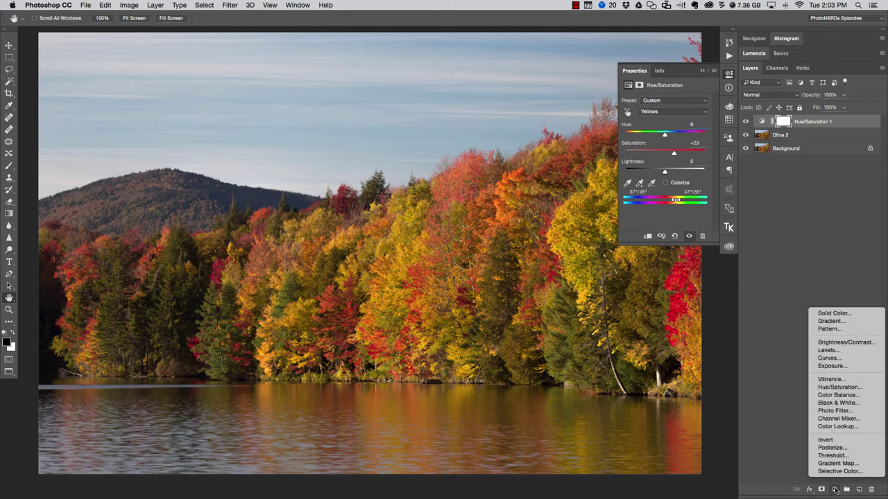
pyautogui.click(855, 388)
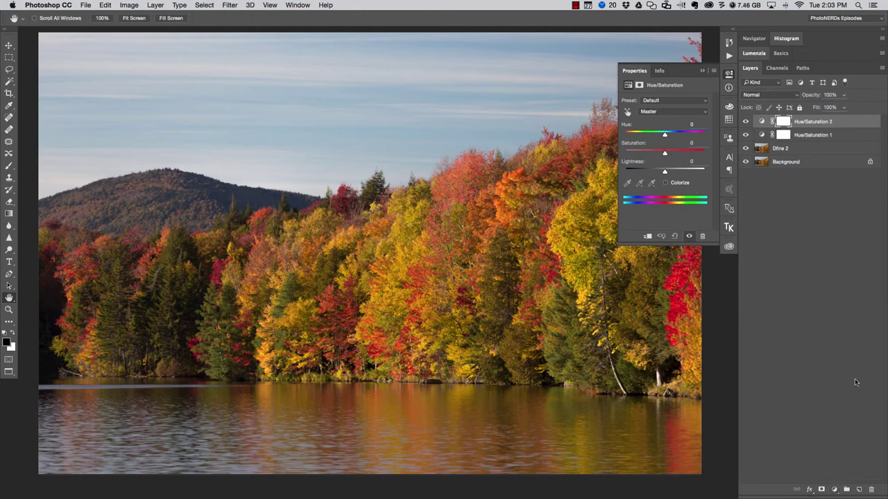
pyautogui.click(663, 112)
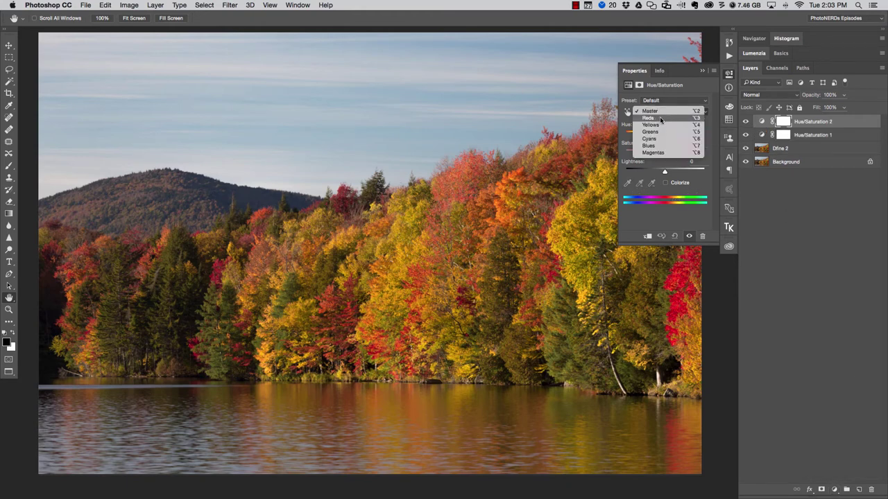
pyautogui.click(659, 119)
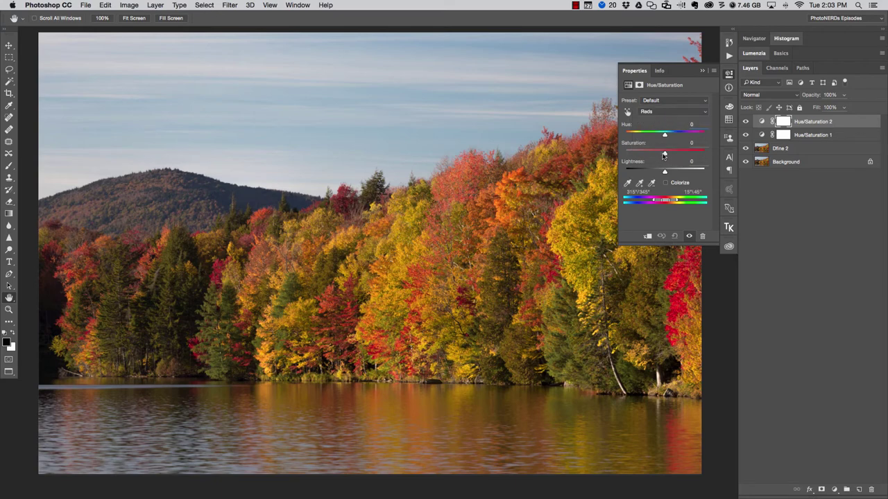
# - Max out red saturation to preview, narrow the range to 330°/350°–3°/19°, then reset Saturation to 0
pyautogui.moveTo(663, 154); pyautogui.dragTo(707, 156)
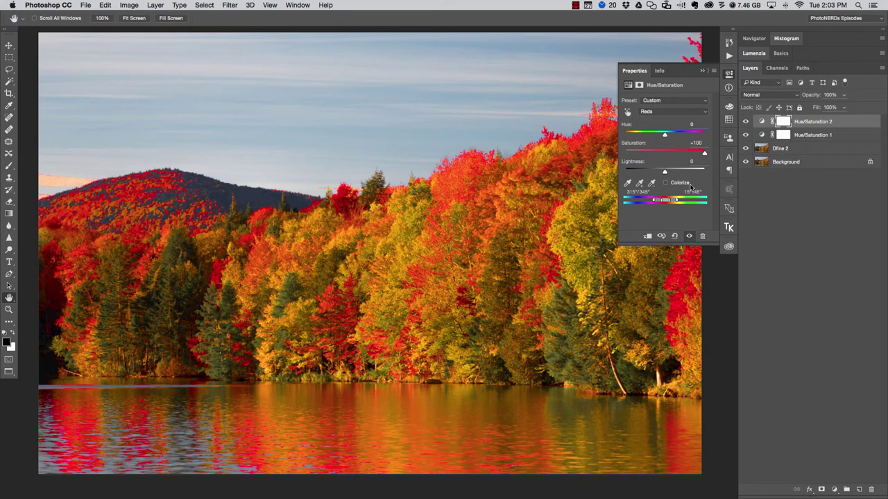
pyautogui.moveTo(678, 200)
pyautogui.mouseDown()
pyautogui.moveTo(655, 201)
pyautogui.moveTo(669, 202)
pyautogui.mouseUp()
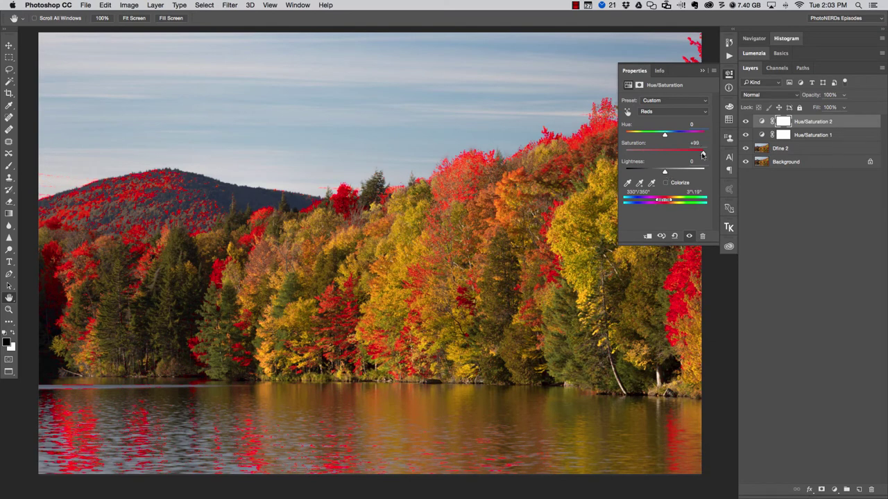
pyautogui.moveTo(704, 152); pyautogui.dragTo(665, 154)
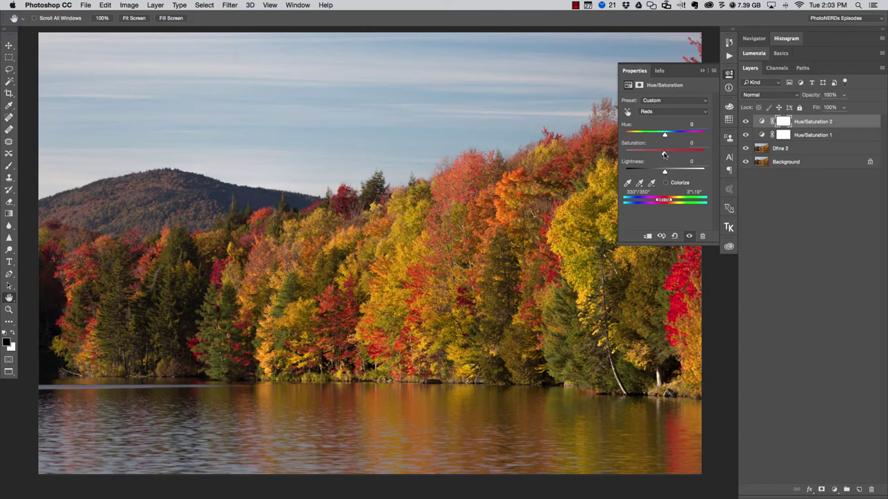
# - Lower the Reds saturation to -22 and collapse the Properties panel
pyautogui.moveTo(665, 153); pyautogui.dragTo(660, 175)
pyautogui.click(747, 163)
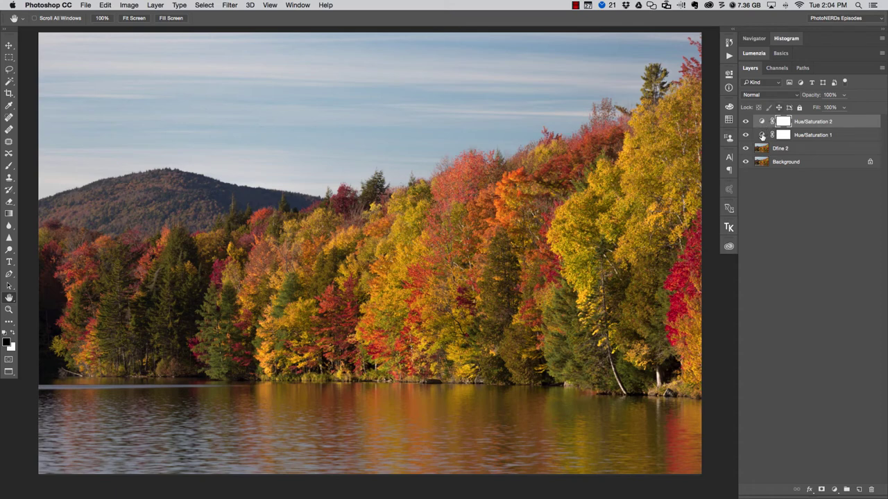
# - Reopen Hue/Saturation 1, switch to Yellows, and set the yellows' Hue back to 0
pyautogui.doubleClick(763, 136)
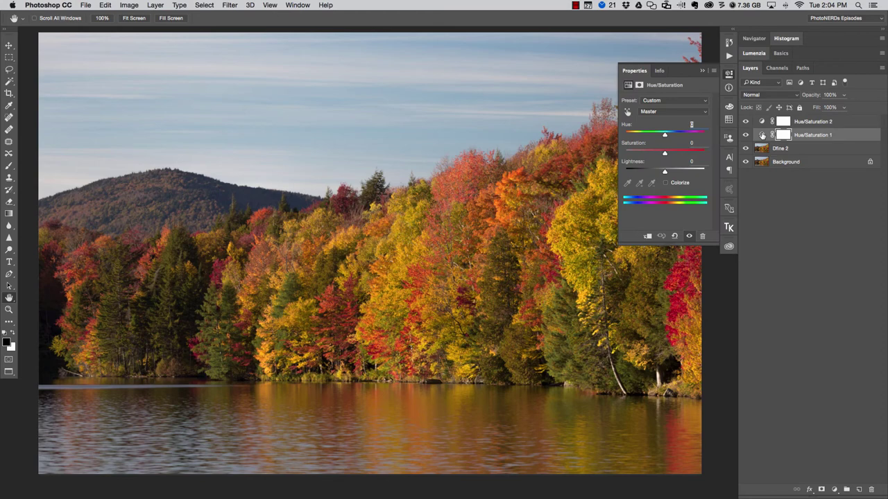
pyautogui.click(685, 112)
pyautogui.click(681, 125)
pyautogui.moveTo(664, 136)
pyautogui.mouseDown()
pyautogui.moveTo(644, 139)
pyautogui.moveTo(694, 148)
pyautogui.moveTo(653, 146)
pyautogui.moveTo(662, 144)
pyautogui.mouseUp()
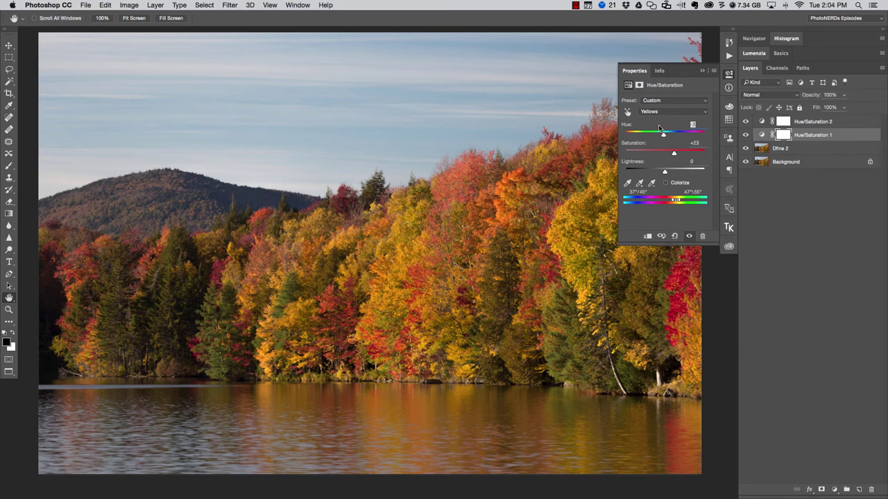
pyautogui.moveTo(662, 136); pyautogui.dragTo(665, 135)
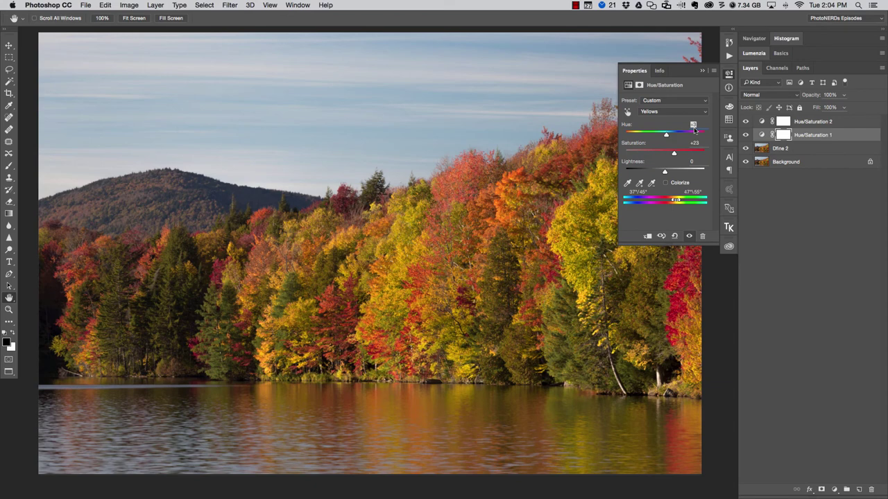
pyautogui.write('0')
# - Raise the yellows' Lightness to +26 and compare the edit against the original
pyautogui.moveTo(665, 173); pyautogui.dragTo(676, 173)
pyautogui.click(728, 74)
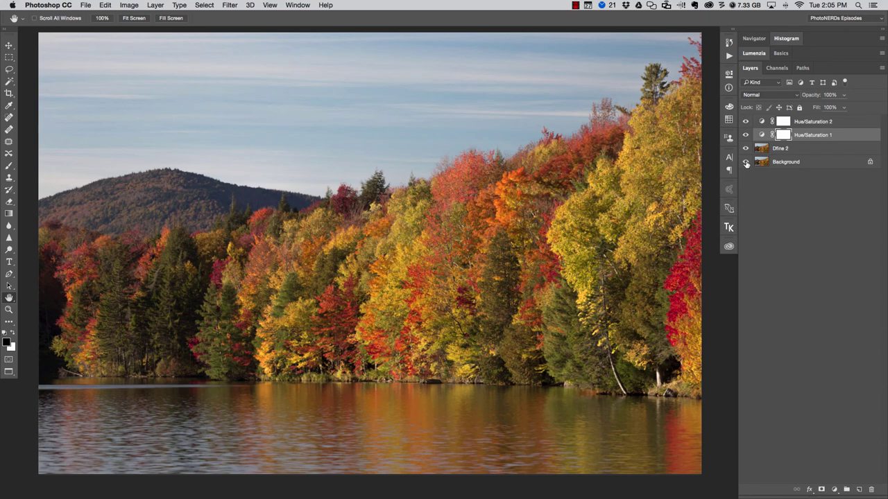
pyautogui.keyDown('alt'); pyautogui.click(747, 163); pyautogui.keyUp('alt')
pyautogui.keyDown('alt'); pyautogui.click(746, 163); pyautogui.keyUp('alt')
# - After a last before/after check, load photonerdsuniversity.com in Chrome and scroll down its homepage
pyautogui.keyDown('alt'); pyautogui.click(746, 163); pyautogui.keyUp('alt')
pyautogui.keyDown('alt'); pyautogui.click(746, 163); pyautogui.keyUp('alt')
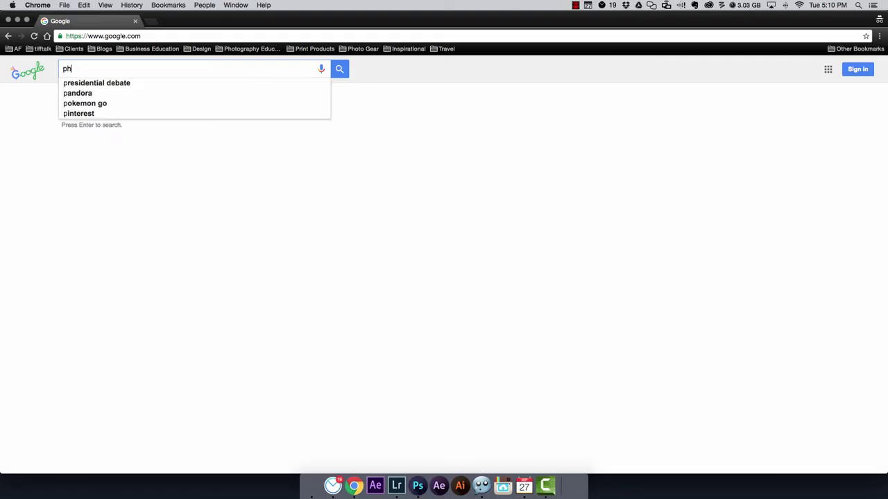
pyautogui.write('otonerdsuniversity.co')
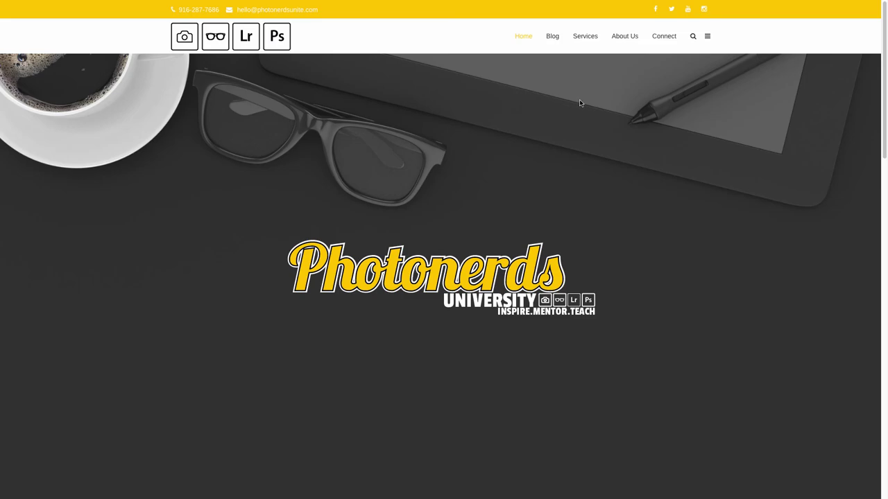
pyautogui.scroll(-14, 579, 103)
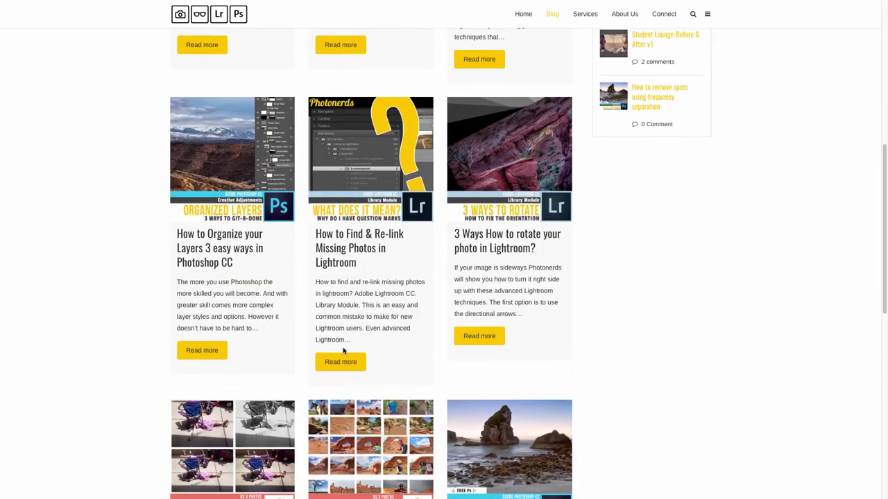
pyautogui.scroll(-5, 342, 351)
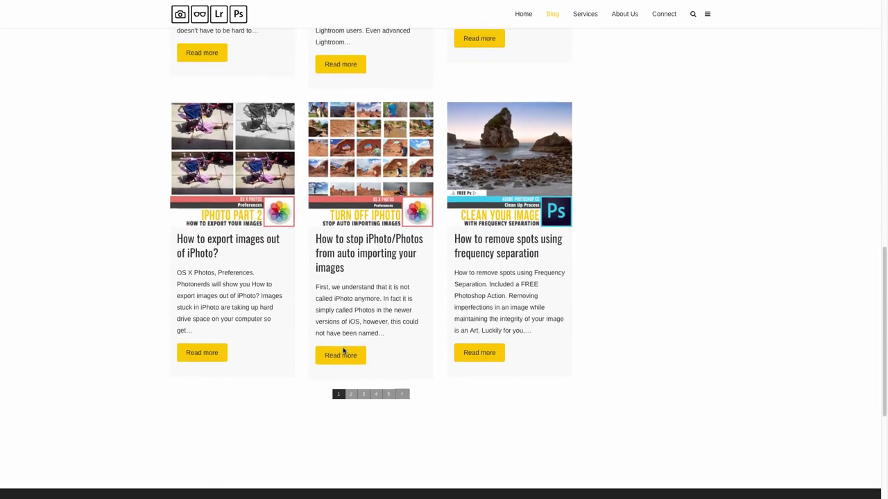